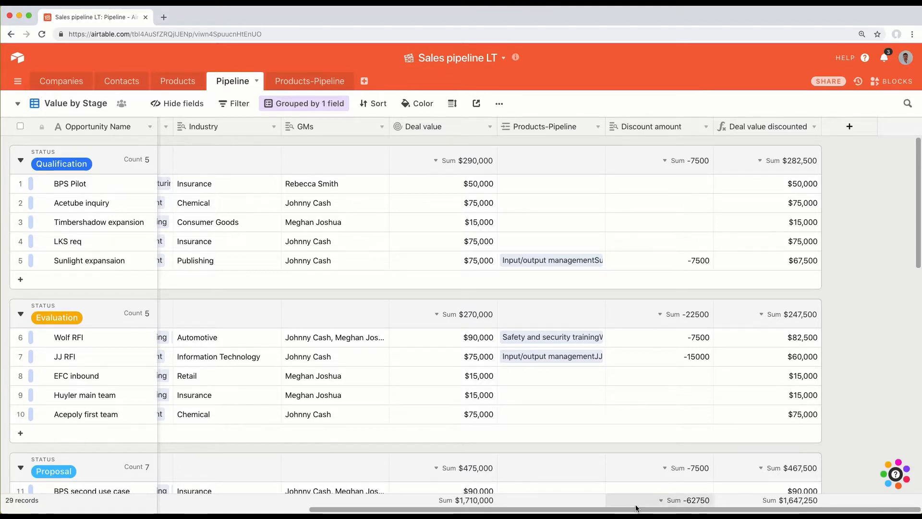
drag(638, 509, 305, 489)
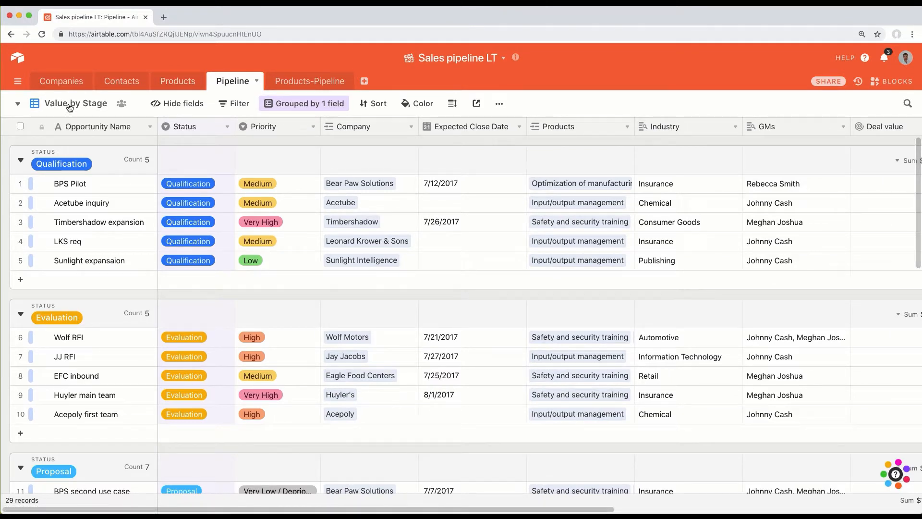
drag(509, 508, 870, 504)
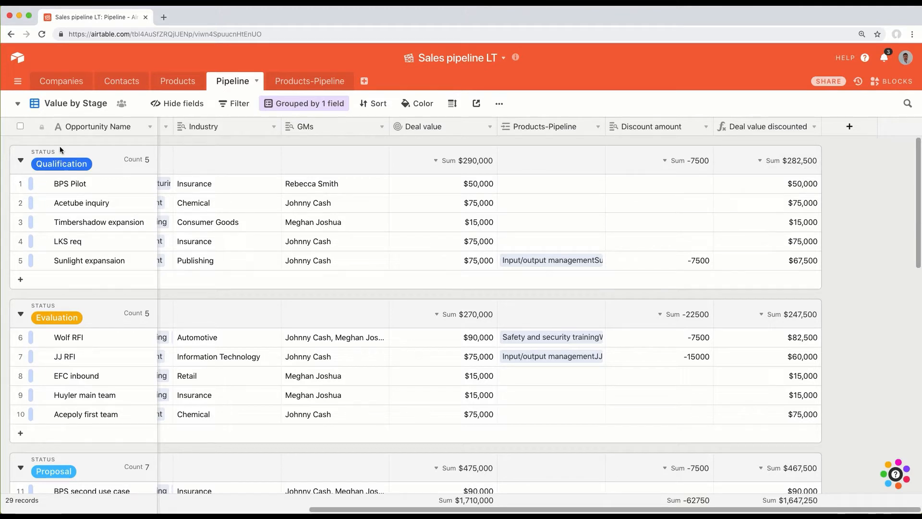
Show the base's blocks dashboard, open the block library and browse the available blocks
click(894, 85)
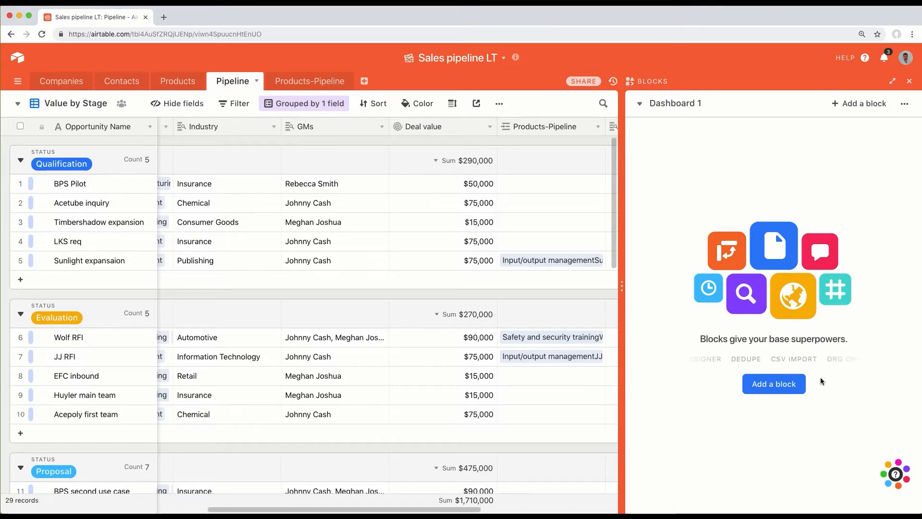
click(787, 384)
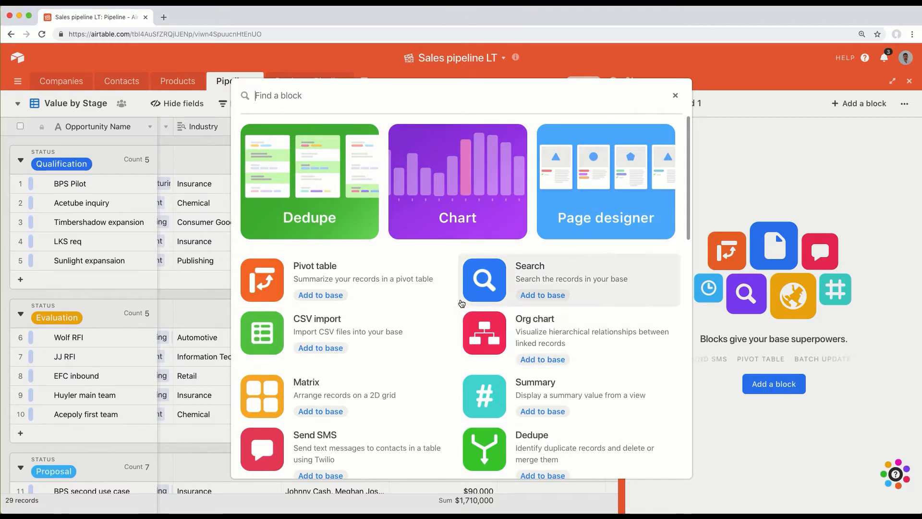
scroll(600, 228, down, 1)
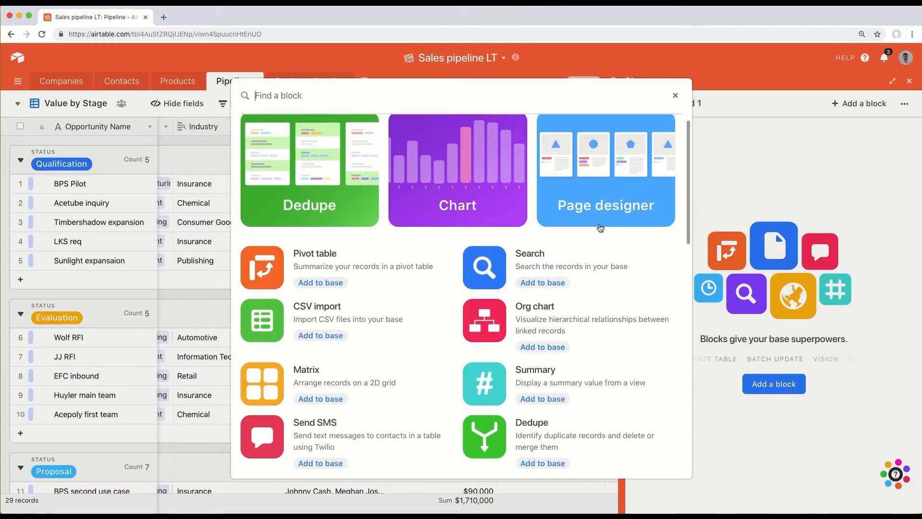
scroll(407, 260, down, 1)
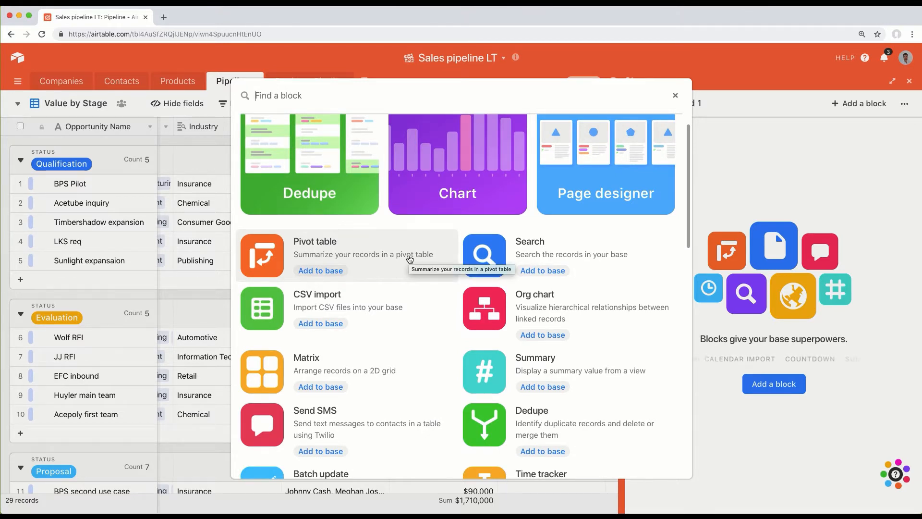
scroll(409, 260, down, 1)
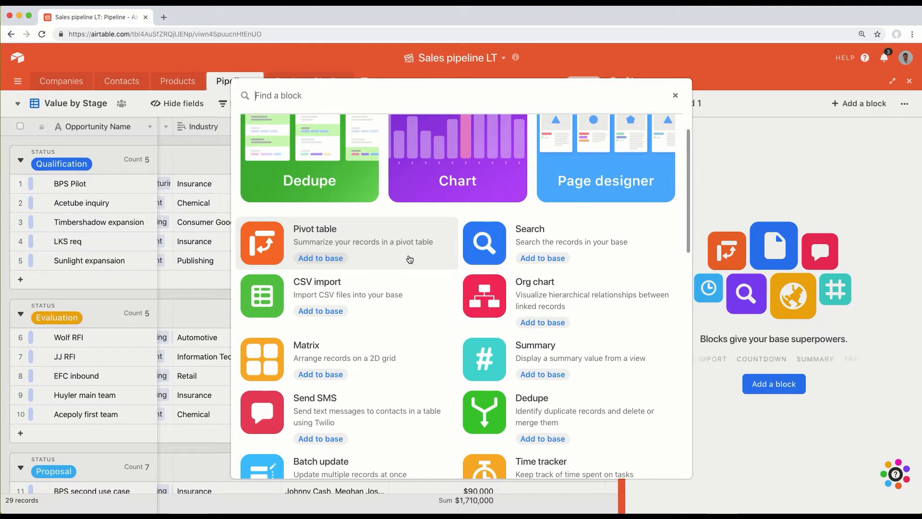
scroll(585, 284, down, 3)
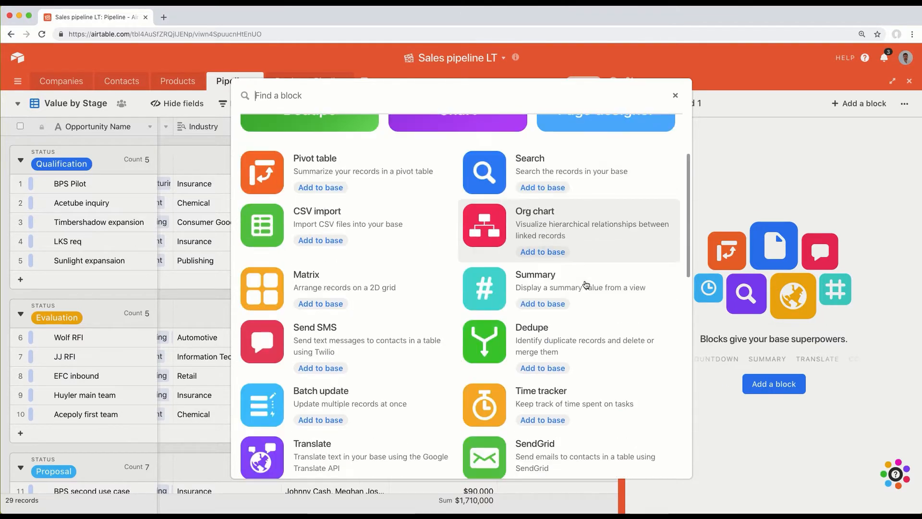
scroll(584, 285, down, 7)
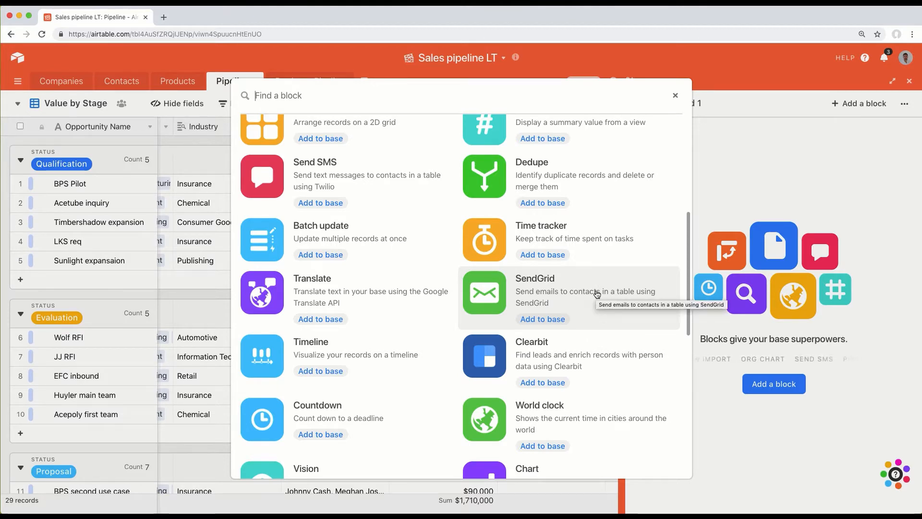
scroll(575, 364, down, 2)
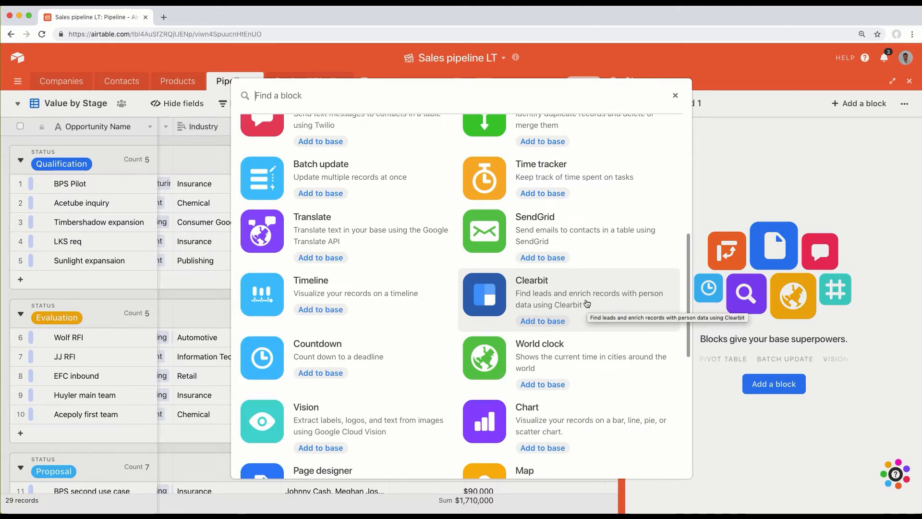
scroll(587, 303, down, 4)
scroll(483, 325, up, 3)
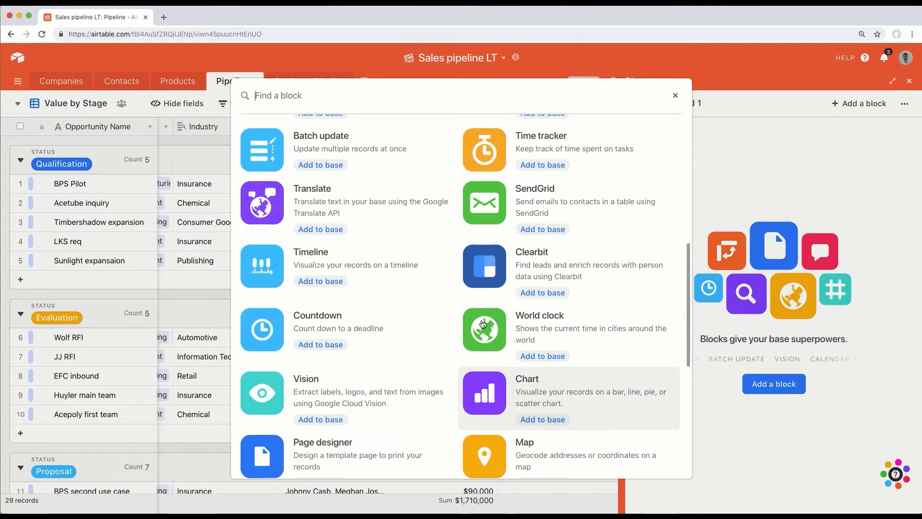
scroll(484, 324, up, 6)
Search the block library for "chart" and add the Chart block to the base
text(chart)
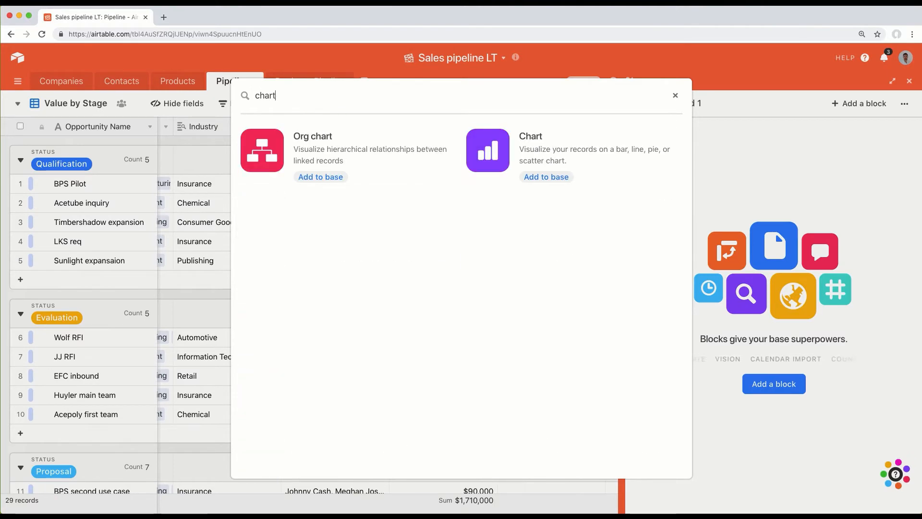
click(619, 161)
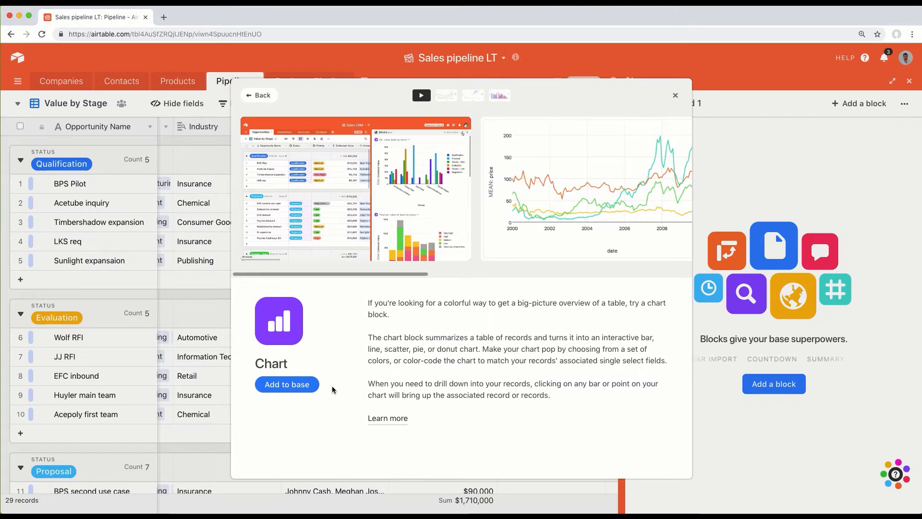
click(307, 385)
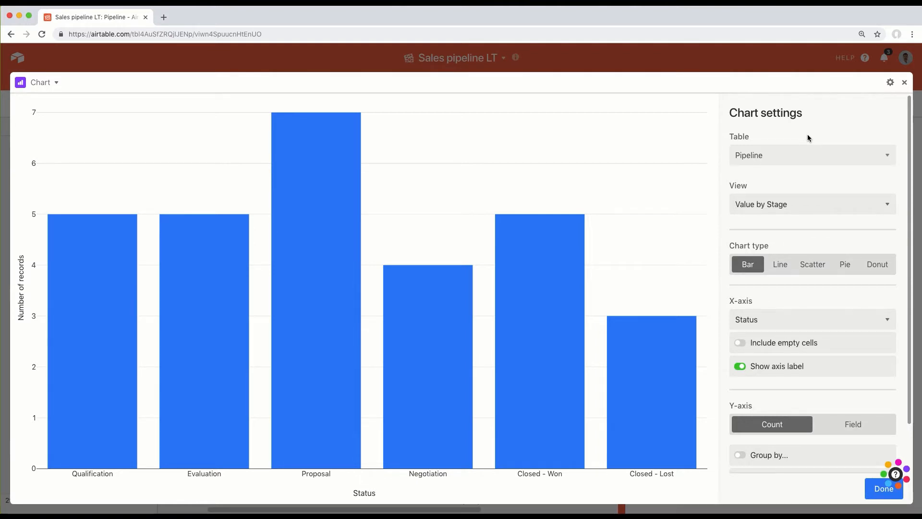
Set the chart's data source to the Pipeline table with the All Opportunities view
click(794, 157)
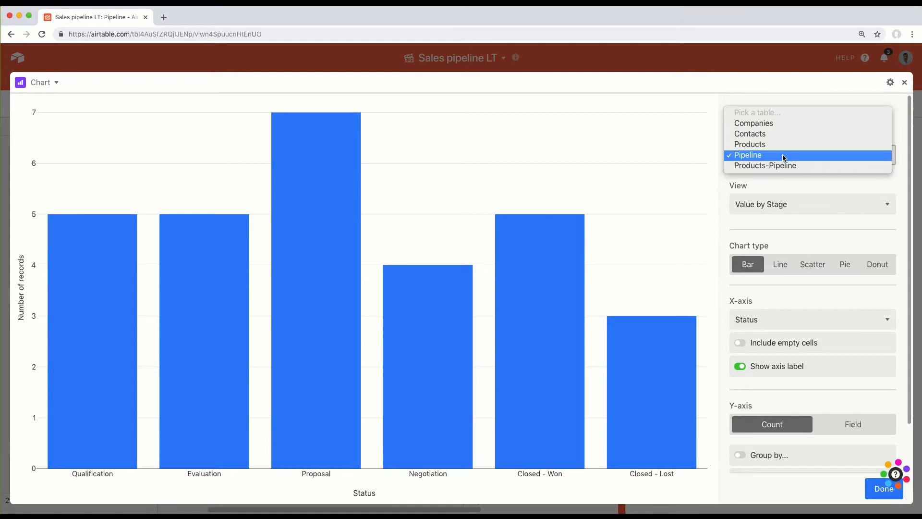
click(784, 156)
click(792, 197)
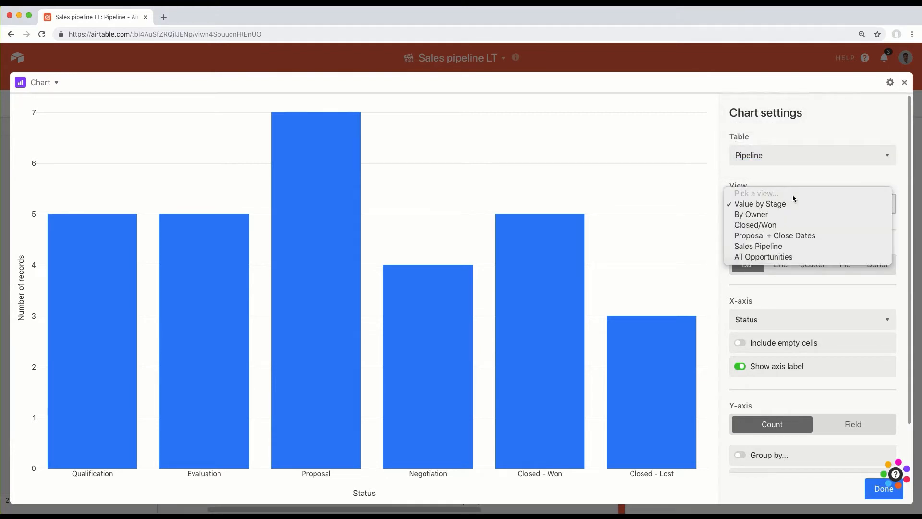
click(813, 256)
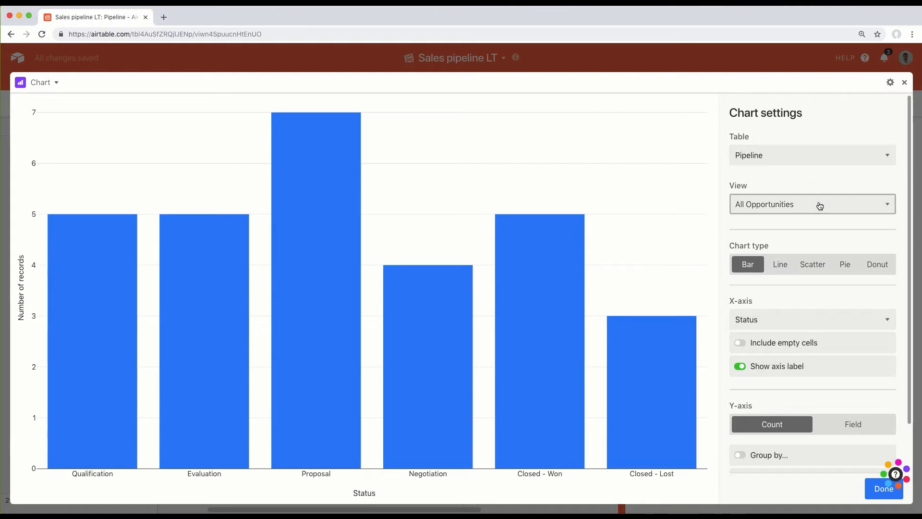
Choose Status as the x-axis field of the bar chart
scroll(817, 185, down, 1)
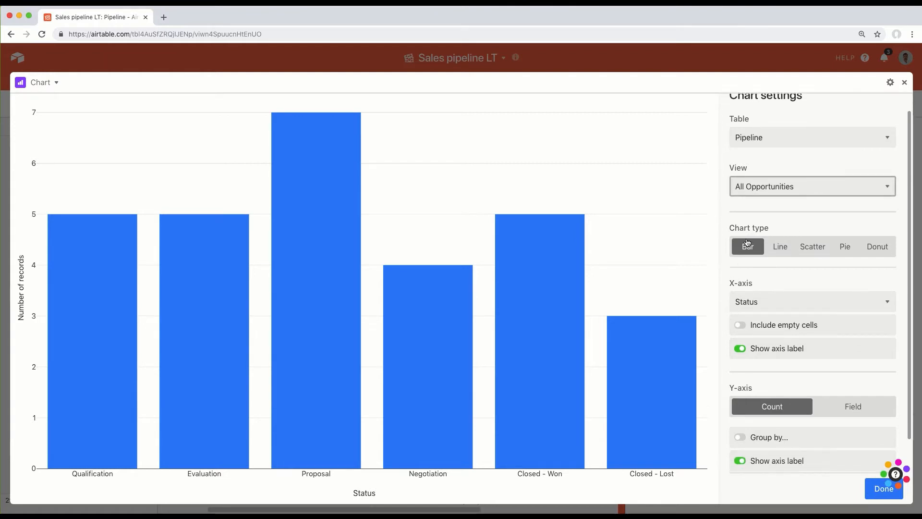
scroll(768, 241, down, 1)
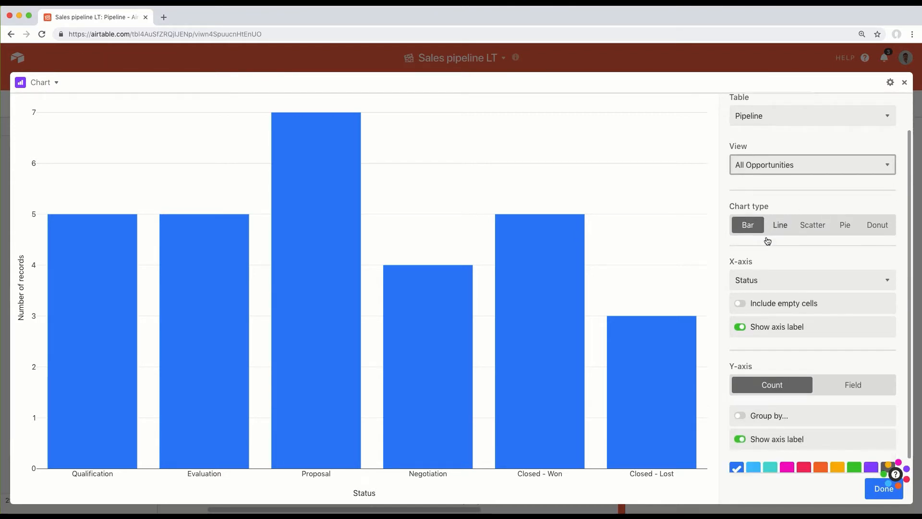
scroll(826, 289, down, 1)
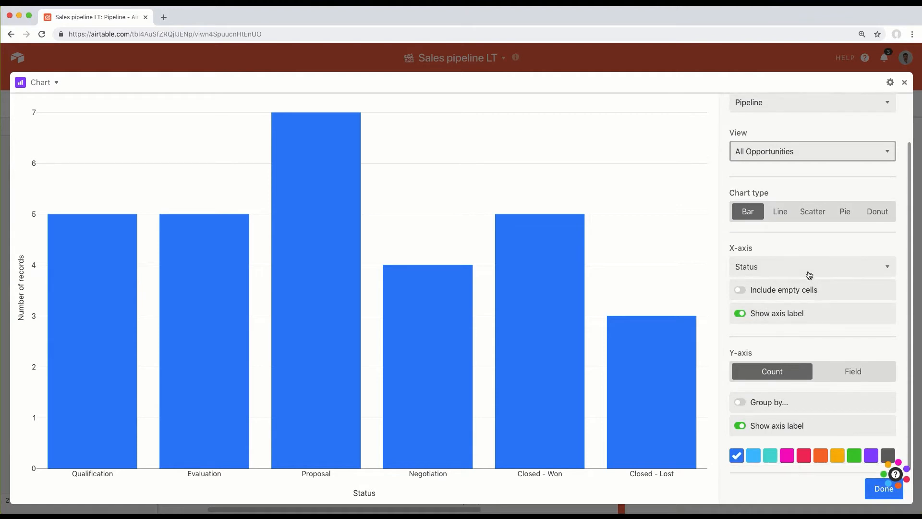
click(809, 273)
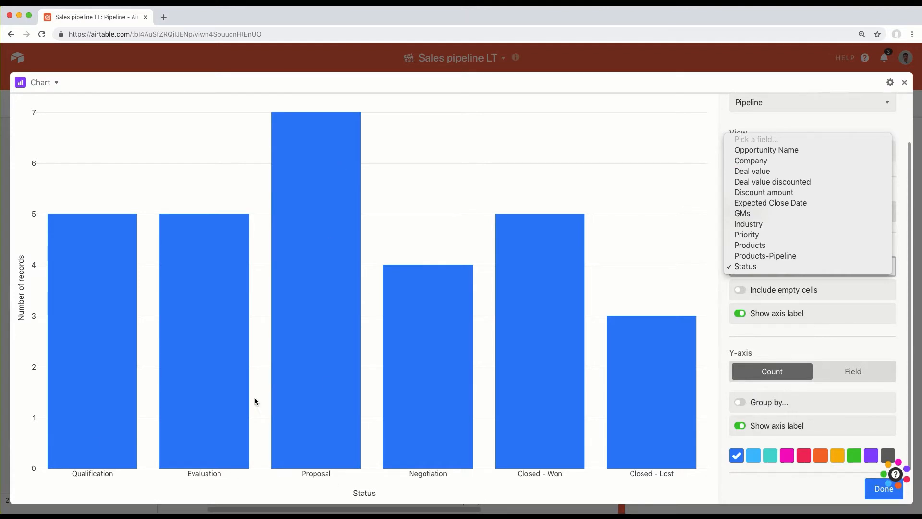
click(774, 268)
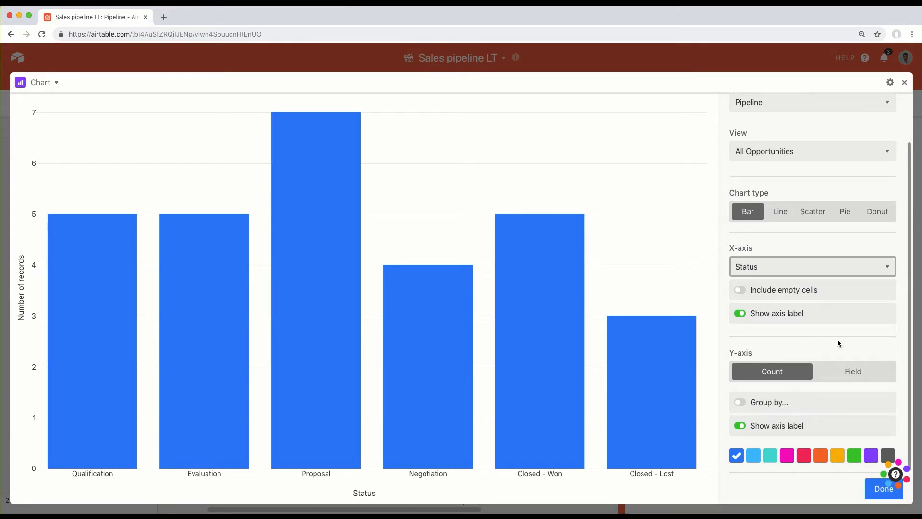
Base the chart's y-axis on a field instead of the record count, using Deal value discounted
click(838, 370)
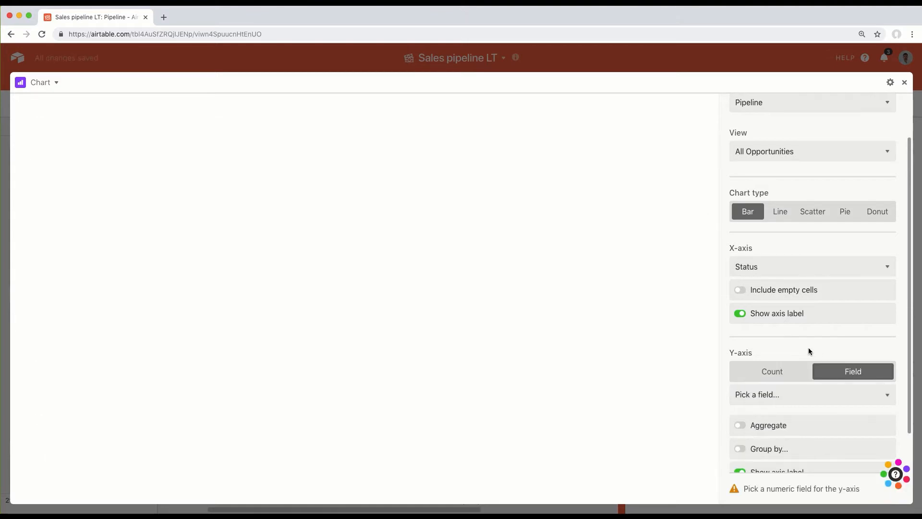
scroll(833, 339, down, 1)
click(826, 349)
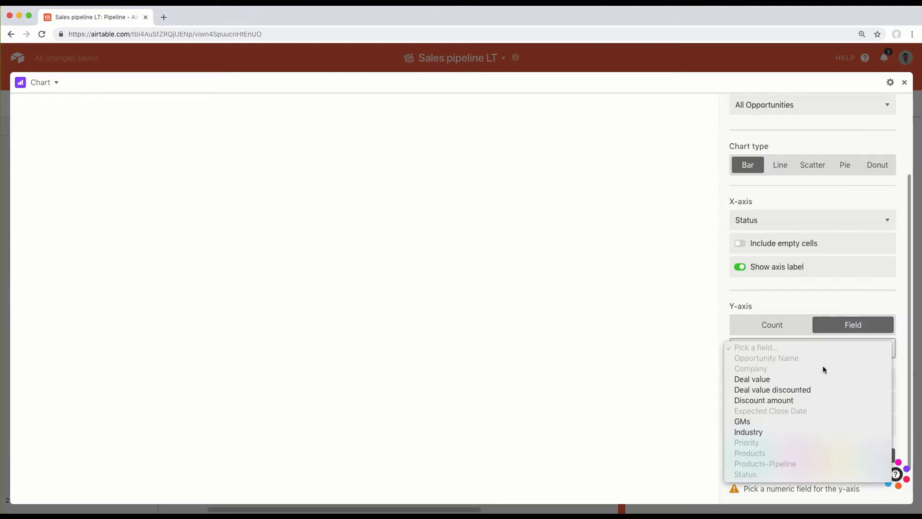
click(805, 392)
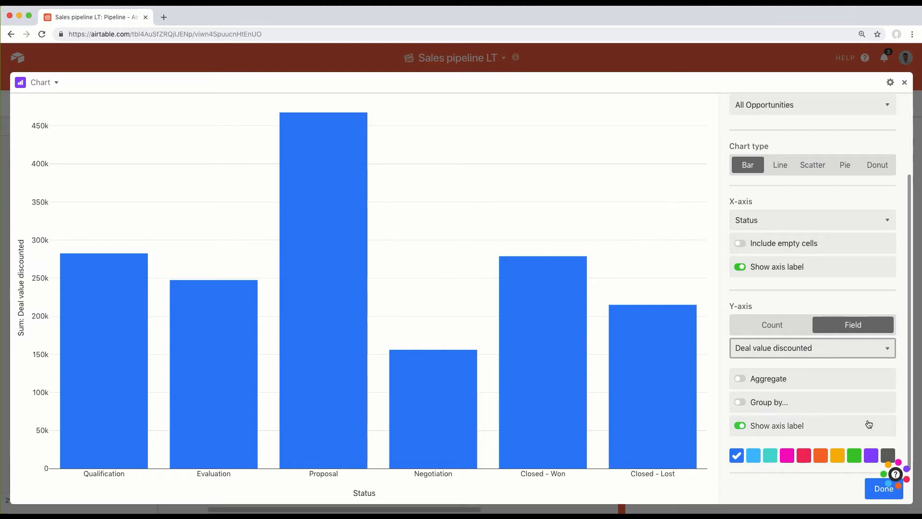
Group the chart's bars by Priority and finish the chart settings
click(779, 403)
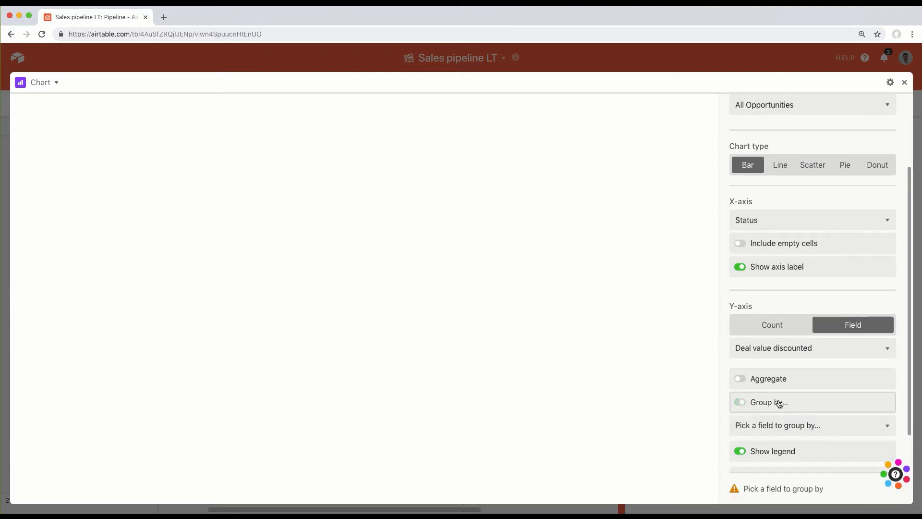
click(826, 426)
scroll(801, 437, down, 4)
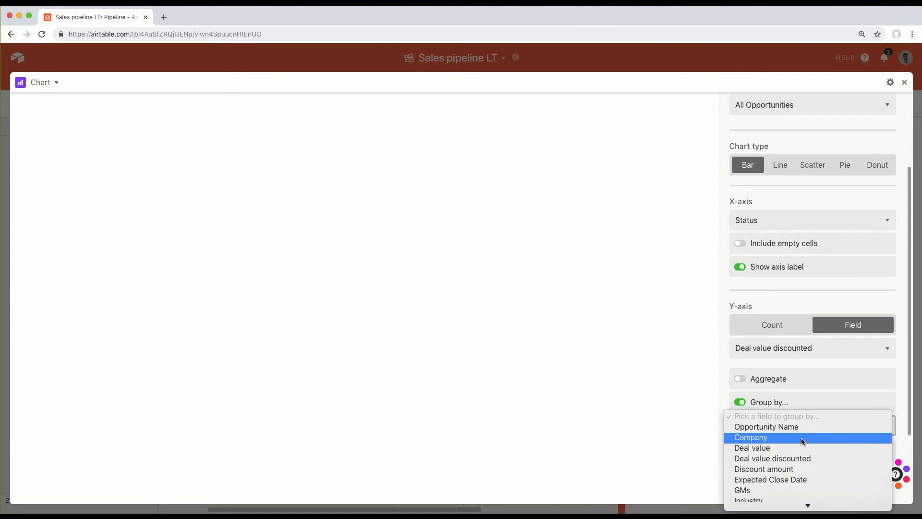
click(791, 475)
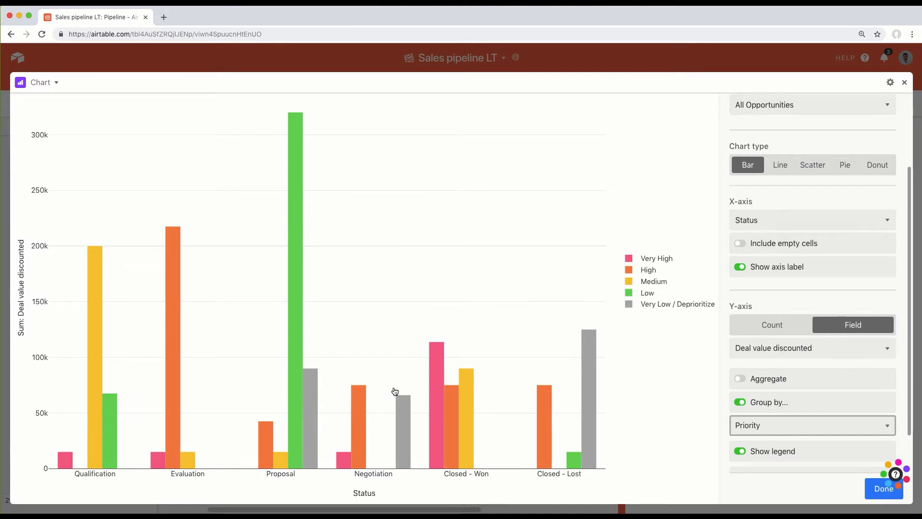
click(870, 487)
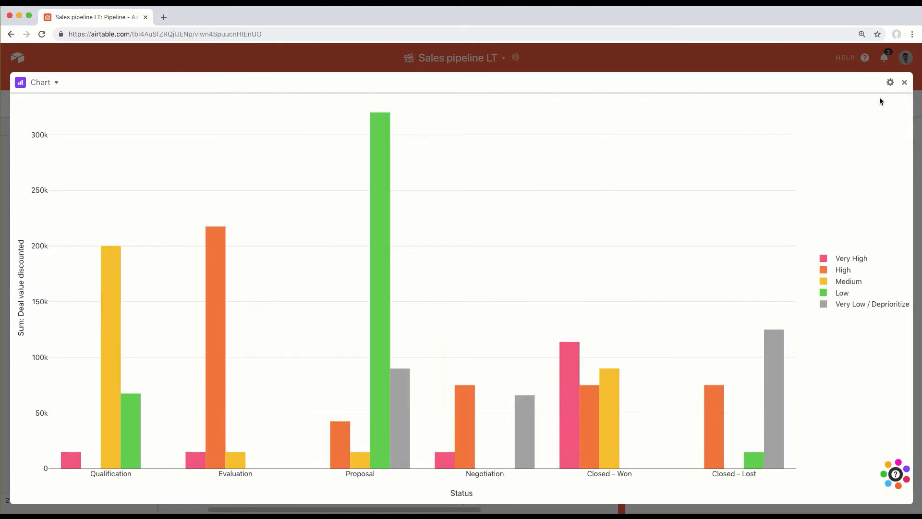
Close the enlarged chart and widen the dashboard area so the chart has more room beside the table
click(904, 83)
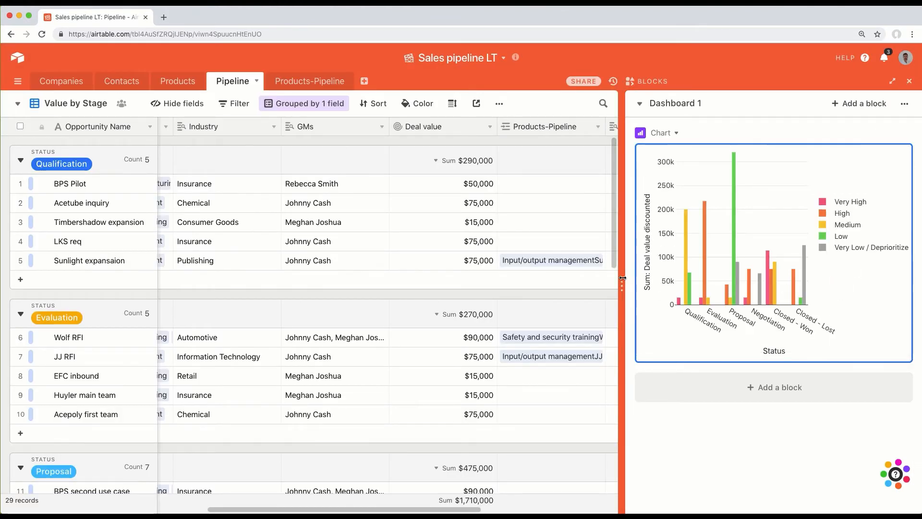
drag(622, 278, 436, 278)
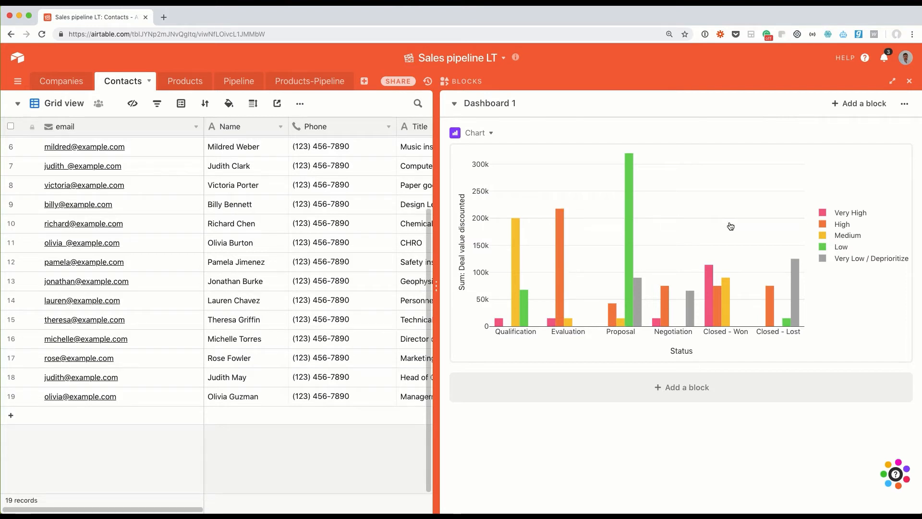
List the records behind the Low-priority Proposal bar and inspect the Galerprises renewal record's details
mouse_move(630, 236)
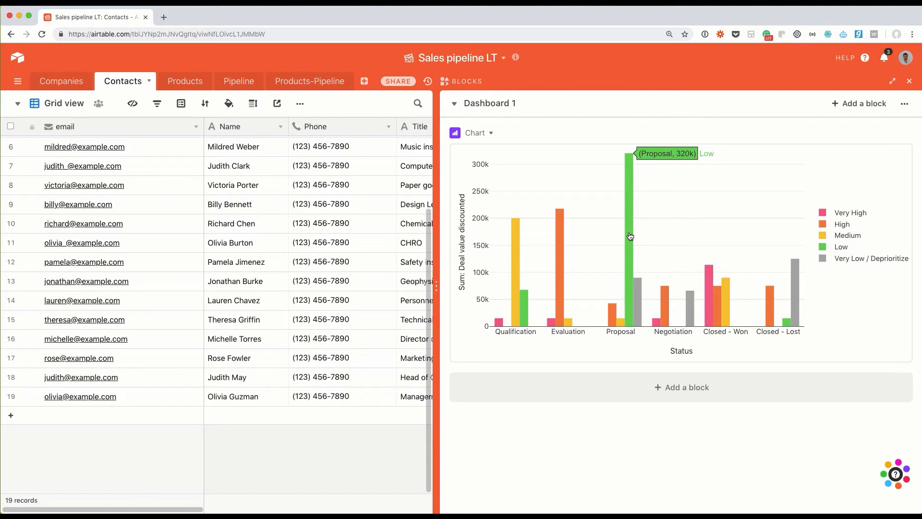
click(630, 236)
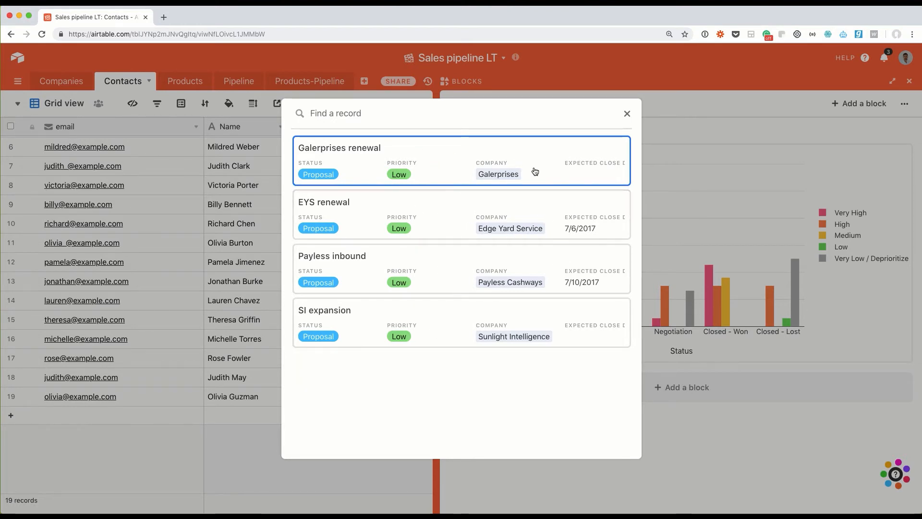
click(328, 154)
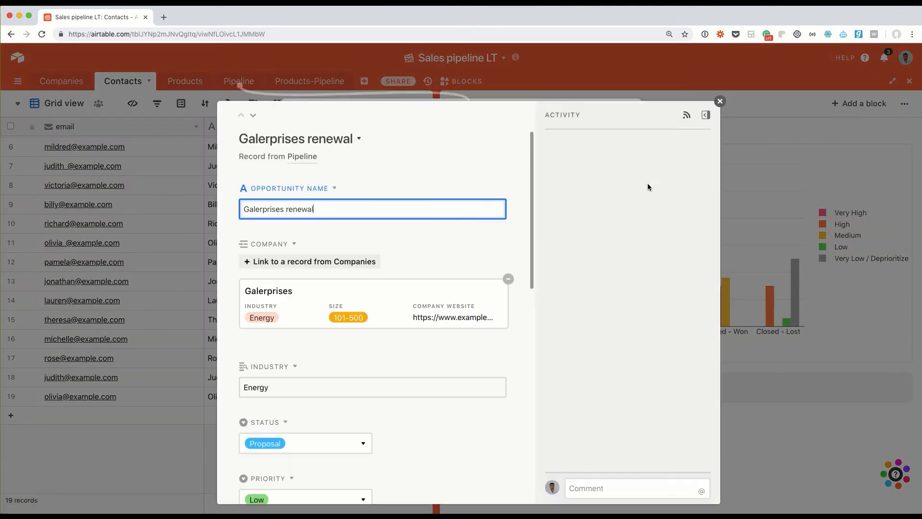
scroll(428, 248, down, 1)
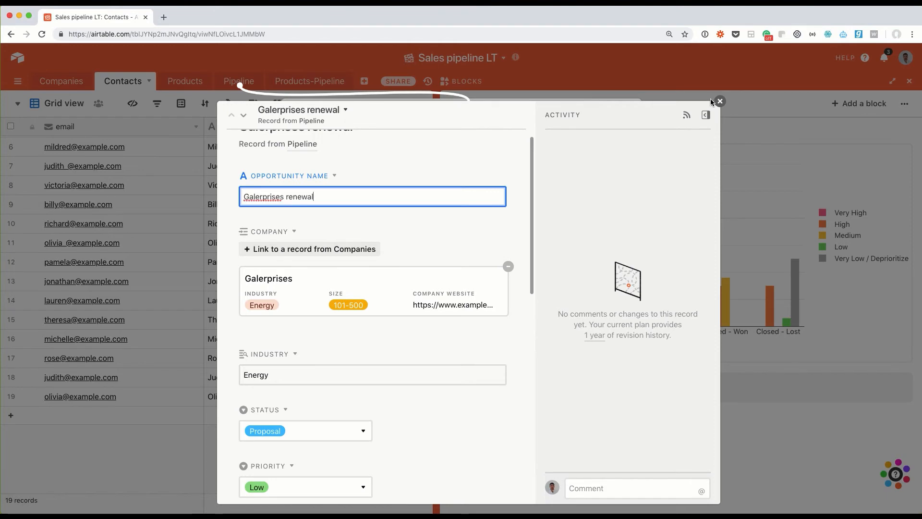
Close the Galerprises renewal record, then inspect the record behind the High-priority Negotiation bar and close it
click(723, 102)
click(730, 131)
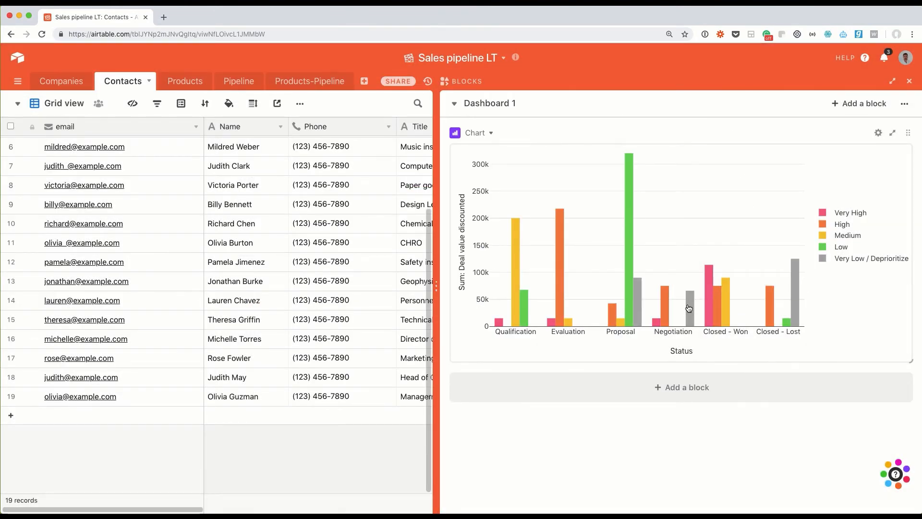
mouse_move(669, 309)
click(666, 309)
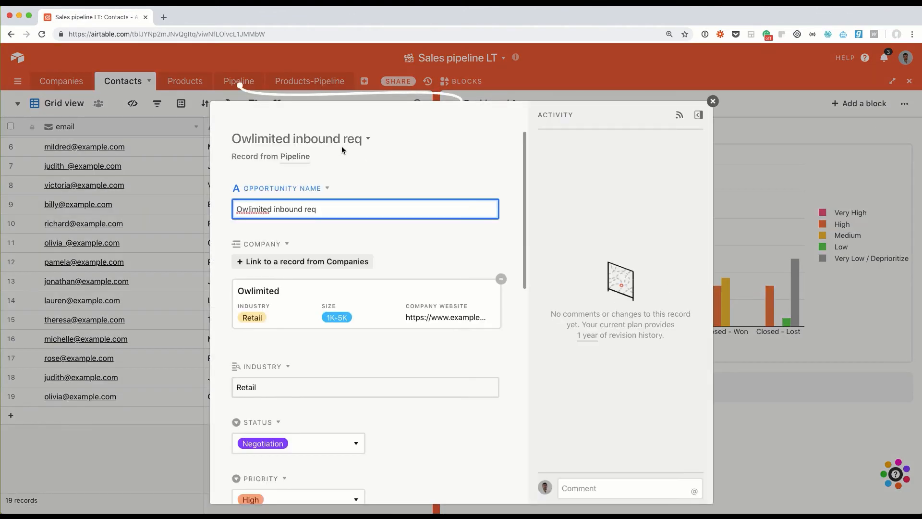
click(713, 102)
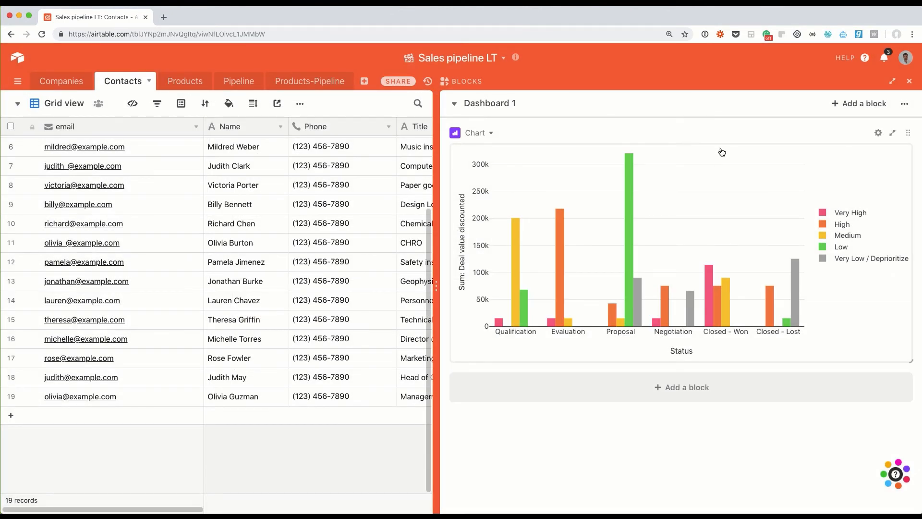
Find the Clearbit block in the block library and add it to the base
click(781, 388)
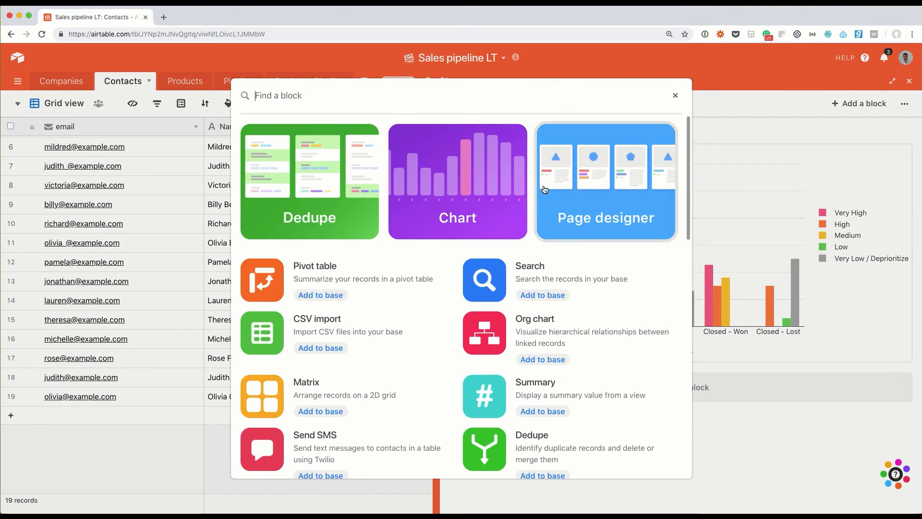
text(clea)
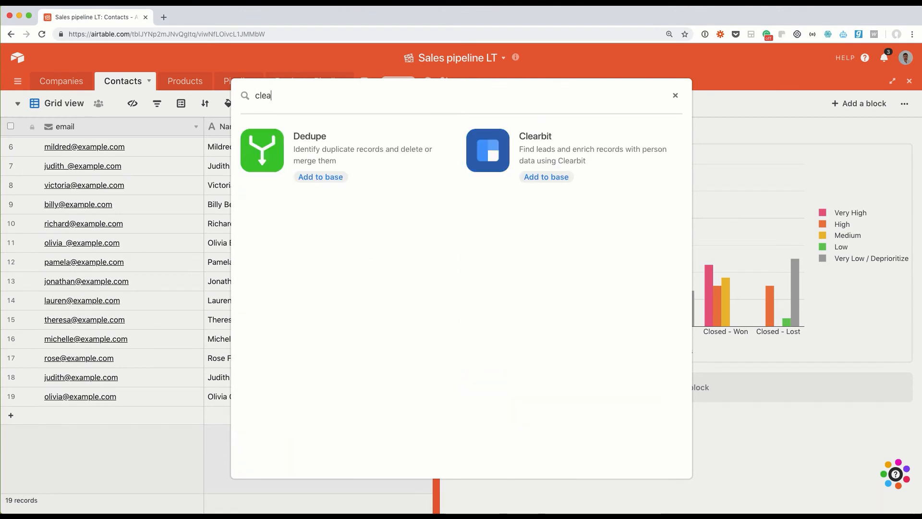
text(r)
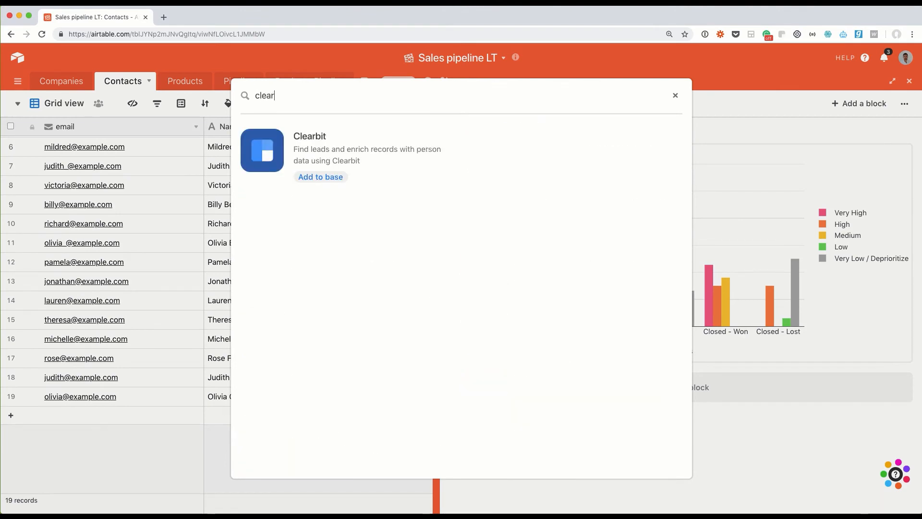
click(388, 151)
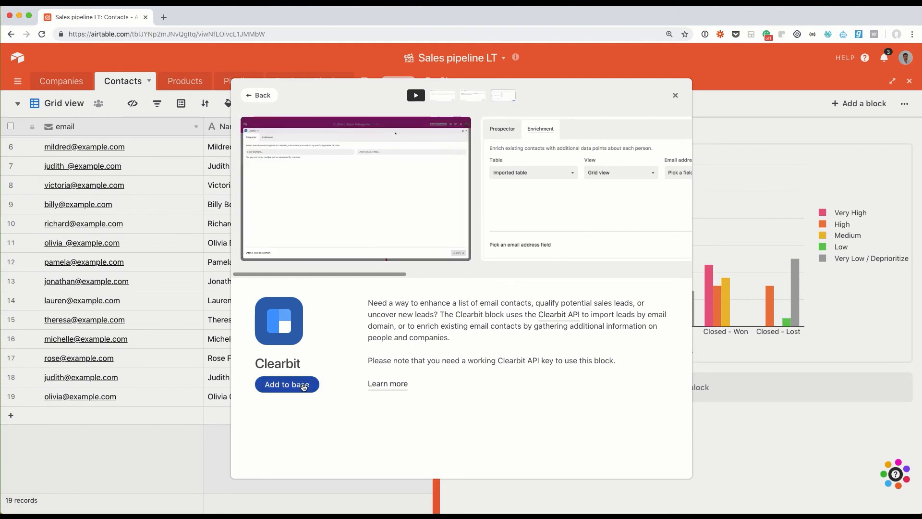
click(303, 386)
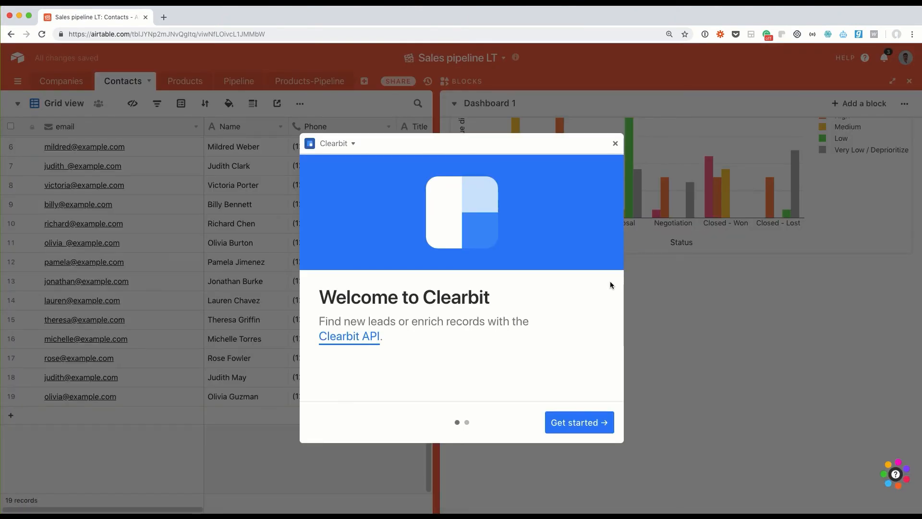
Start the Clearbit setup, paste the Clearbit API key and save it
click(578, 424)
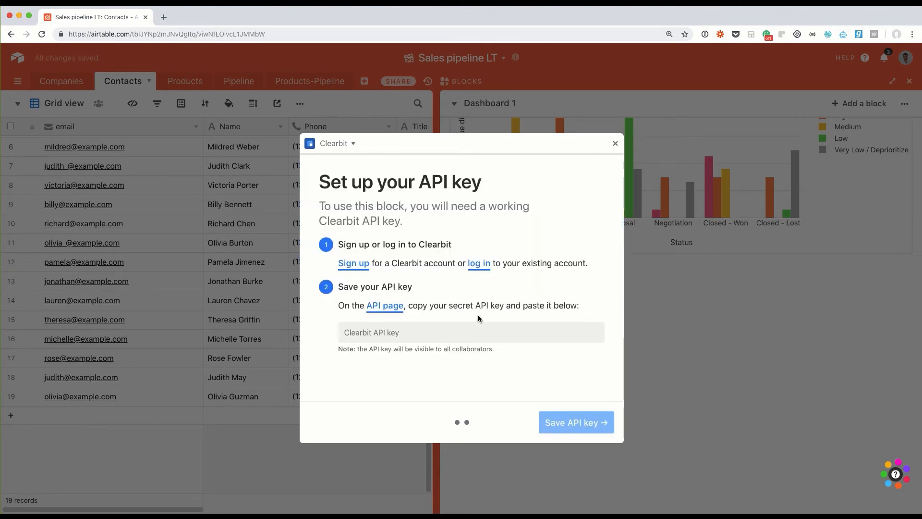
click(456, 330)
key(super+v)
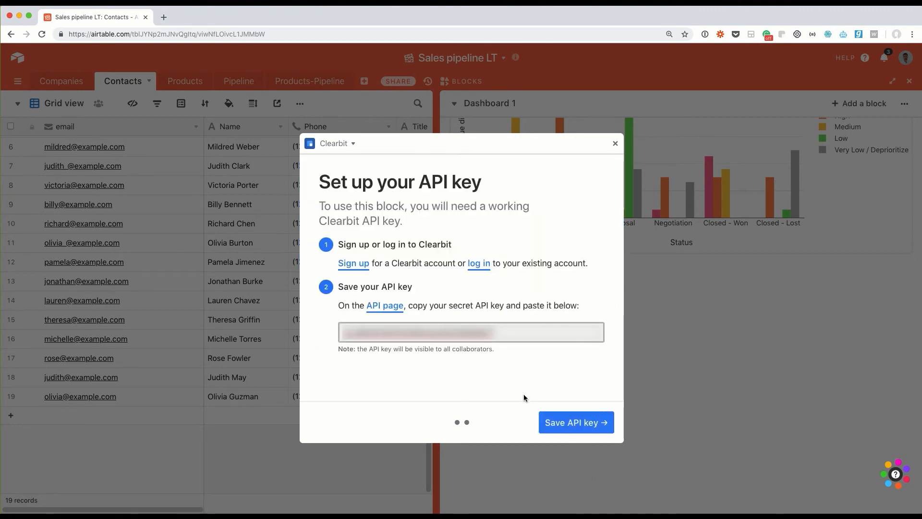
click(564, 423)
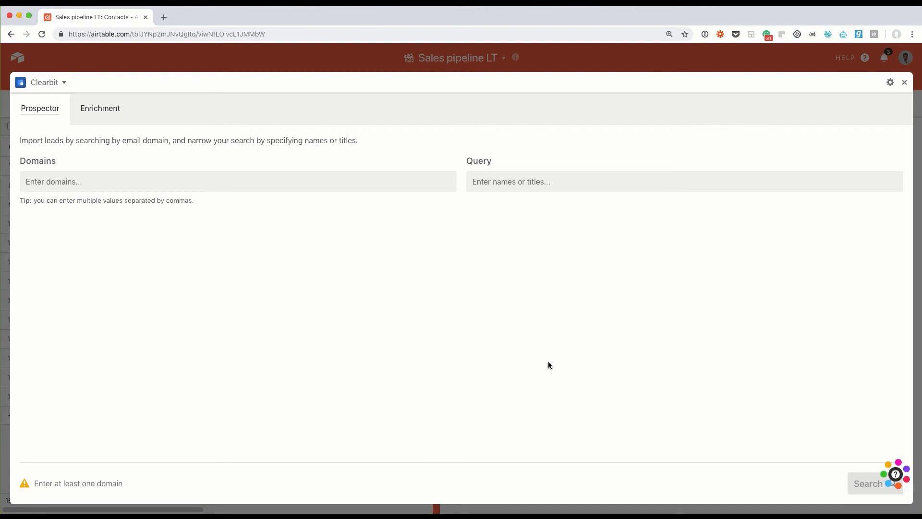
Run a Prospector search for the domain locallogic.co, narrowed by the contact's first name, and approve the API request
click(252, 185)
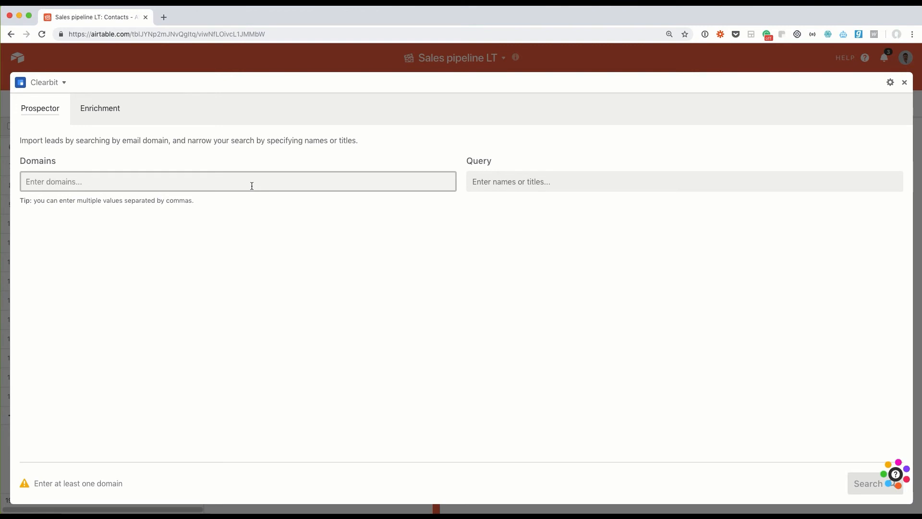
text(locallogic.co)
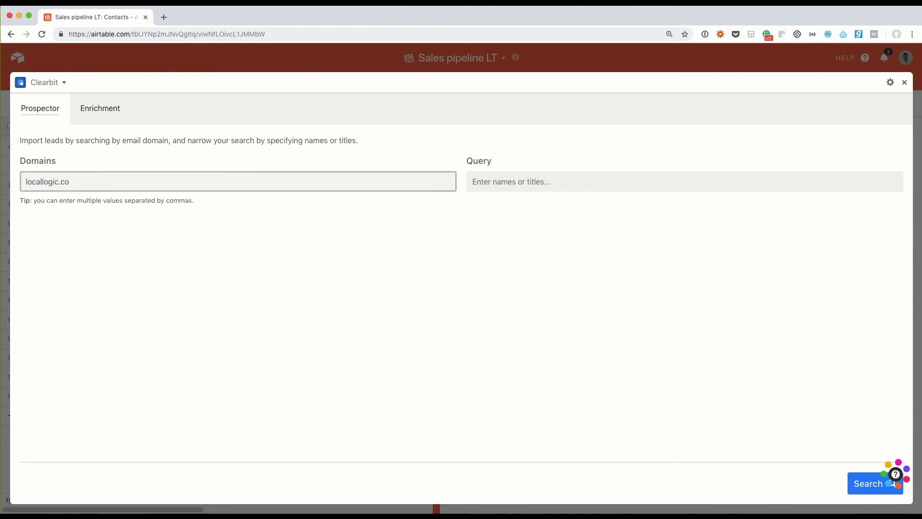
key(Tab)
text(Ar)
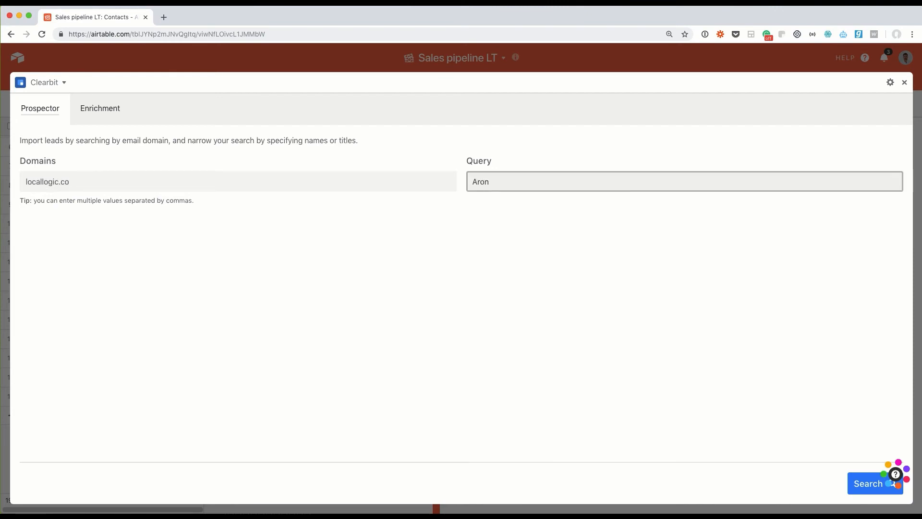
click(876, 481)
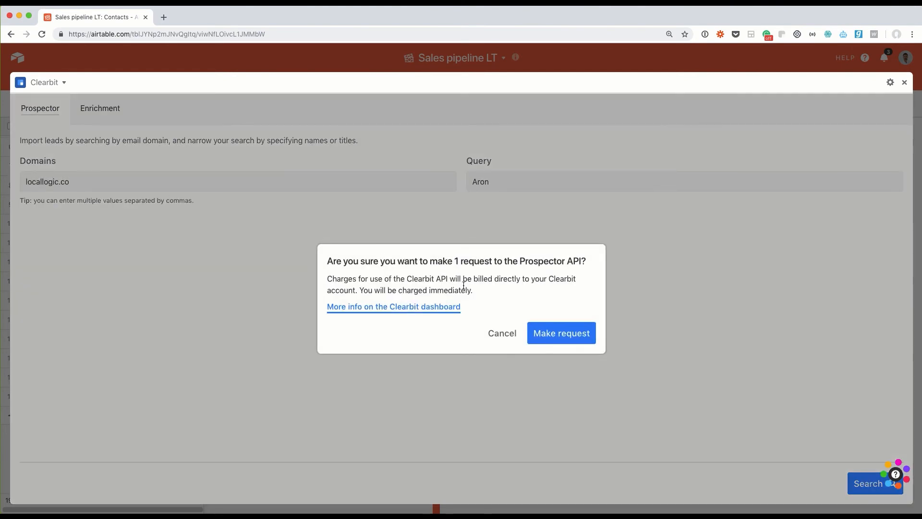
click(548, 333)
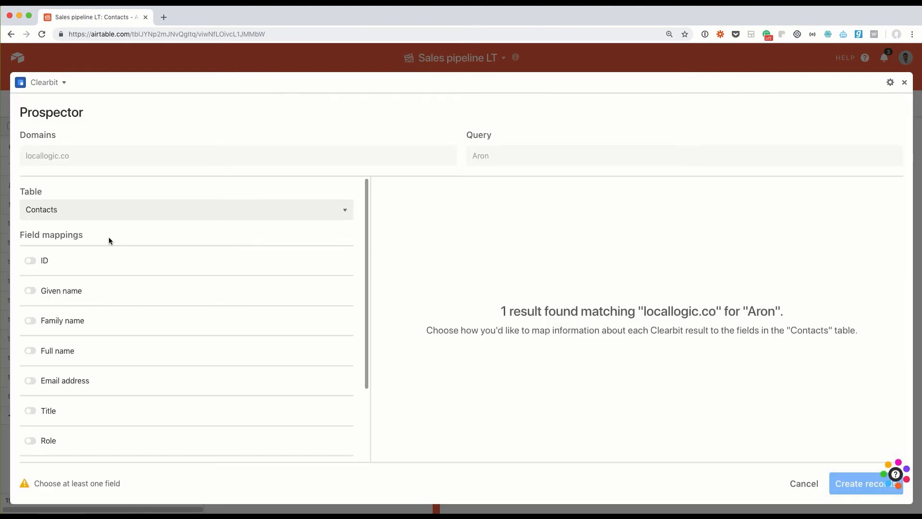
Map the Clearbit email address to the email field and the full name to the Name field of Contacts
scroll(96, 286, down, 1)
scroll(91, 269, up, 1)
scroll(159, 226, down, 1)
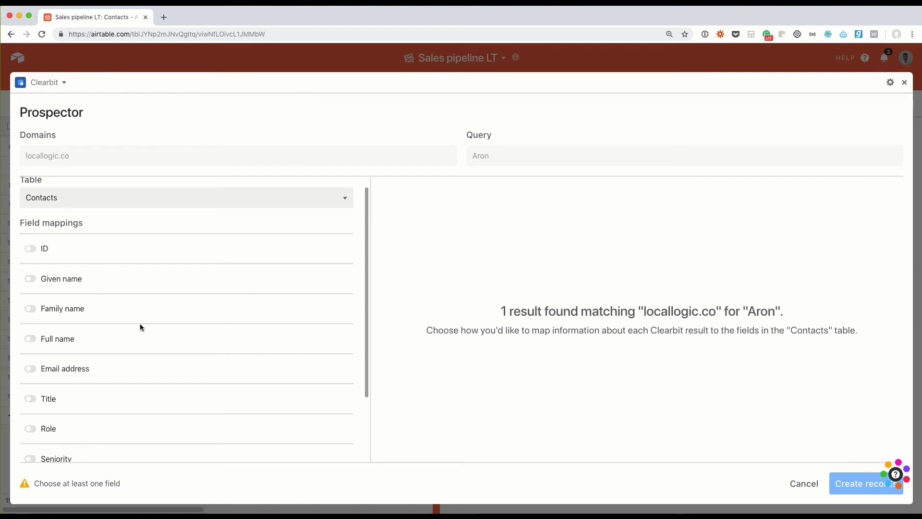
scroll(134, 306, down, 1)
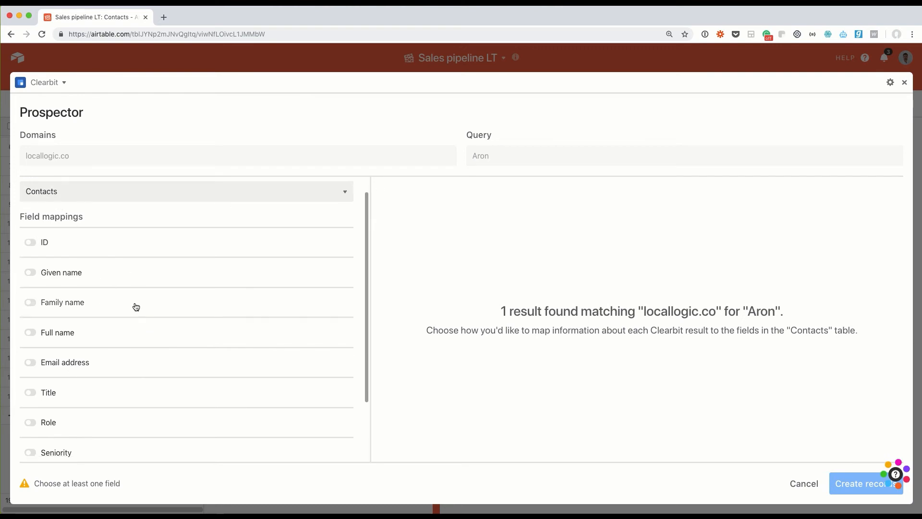
click(30, 356)
click(324, 362)
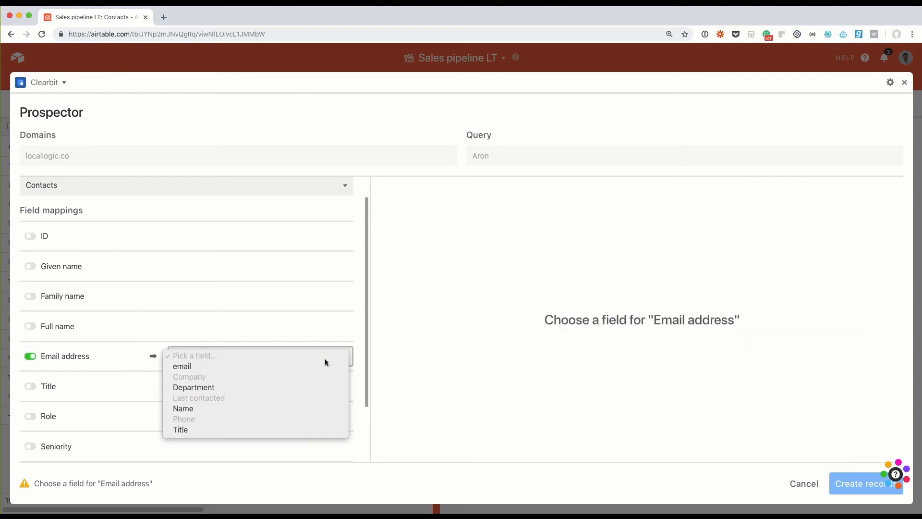
click(268, 365)
click(36, 327)
click(243, 330)
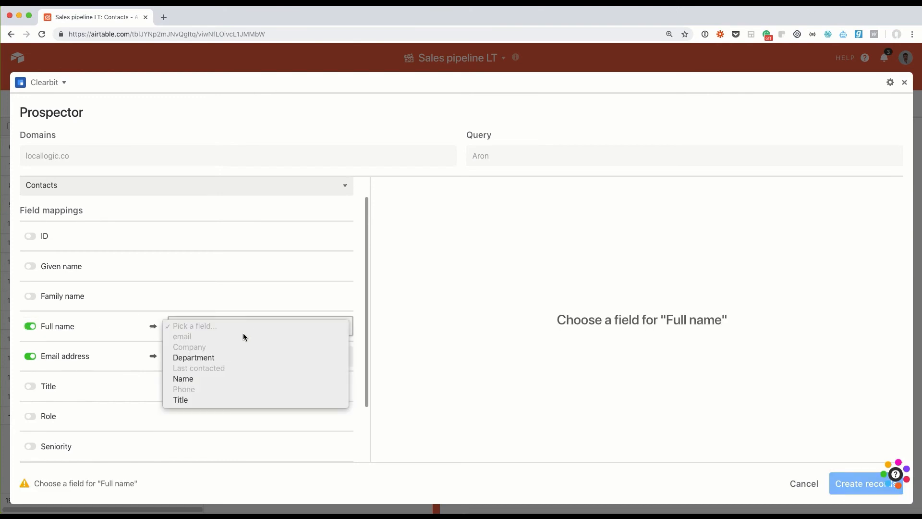
click(228, 379)
Map the Clearbit title to the Title field, create the contact record and close the enlarged Clearbit block
scroll(251, 324, down, 1)
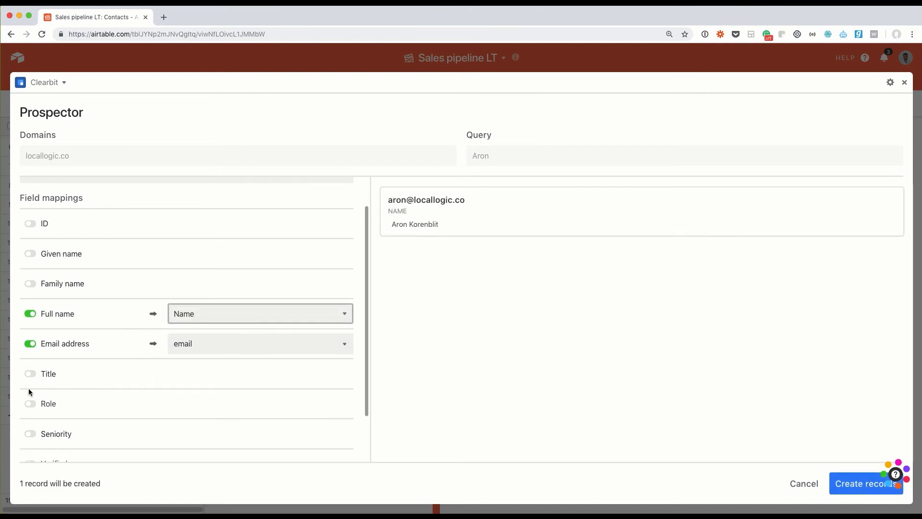
click(30, 374)
click(293, 383)
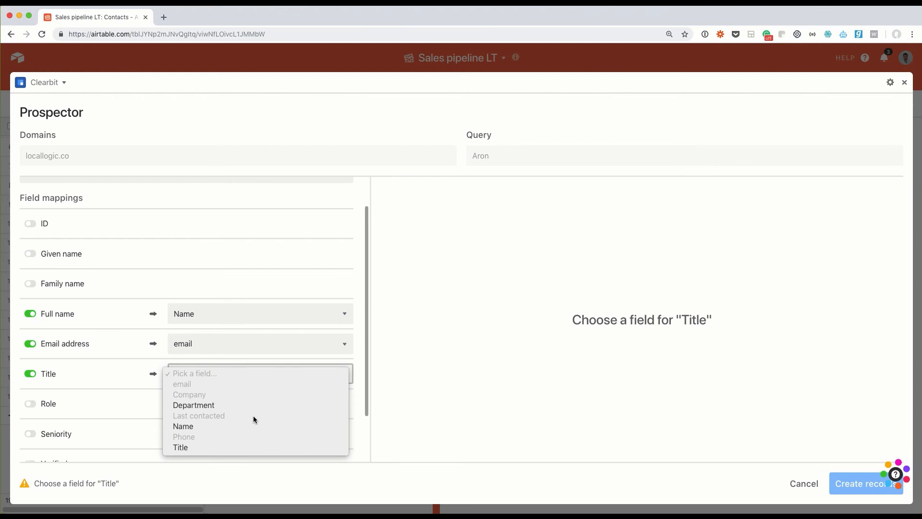
click(237, 446)
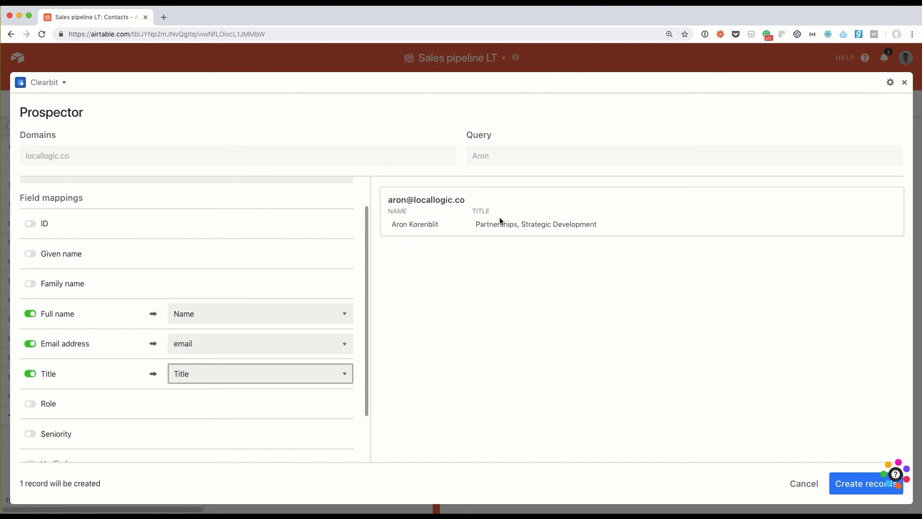
click(838, 487)
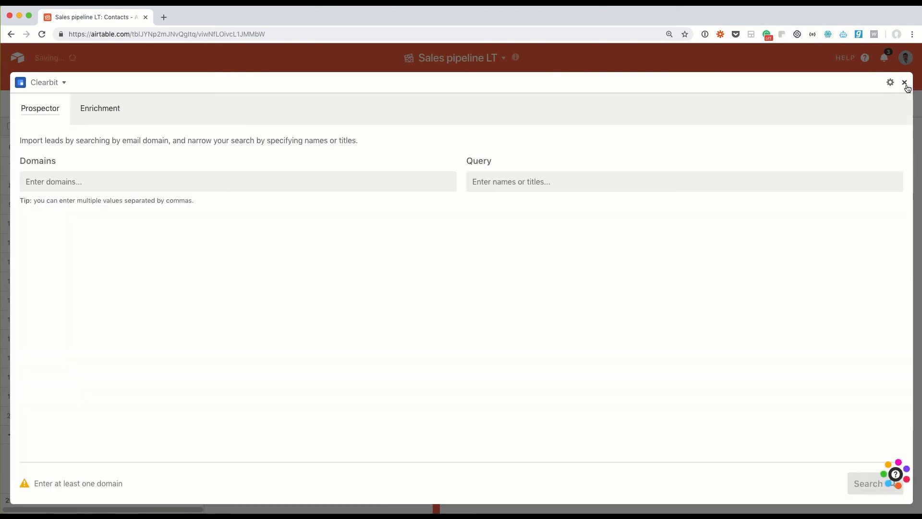
click(905, 83)
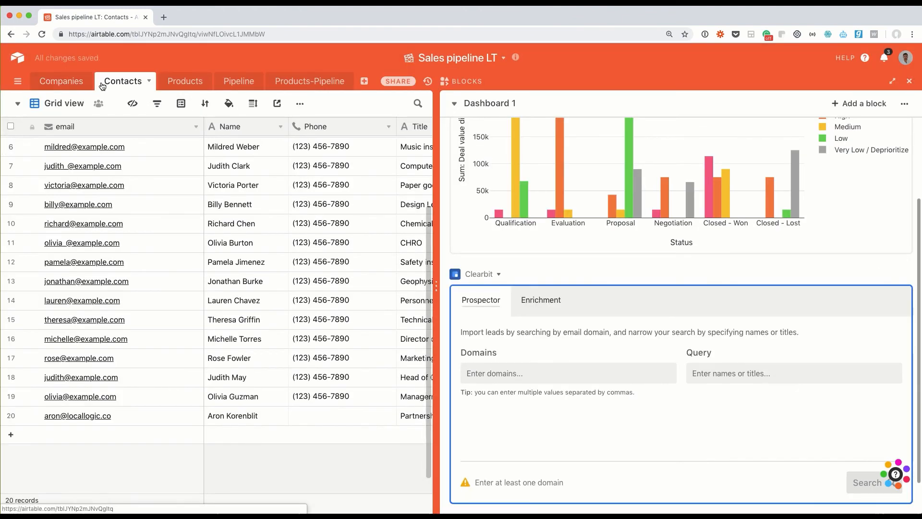
Review the imported contact's fields across its row in the Contacts table, then look over the dashboard's Chart and Clearbit blocks
scroll(159, 299, down, 1)
click(145, 403)
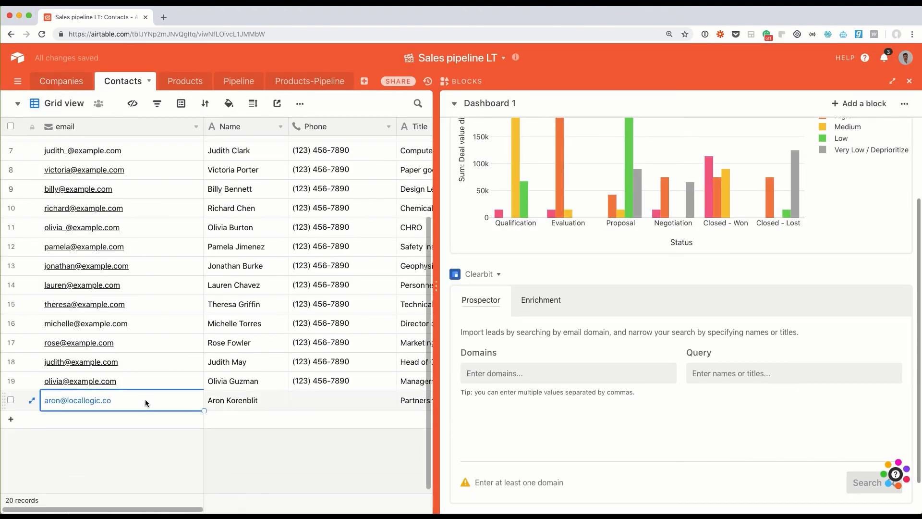
key(Right)
key(Right)
key(Right)
key(Right)
key(Right)
key(Right)
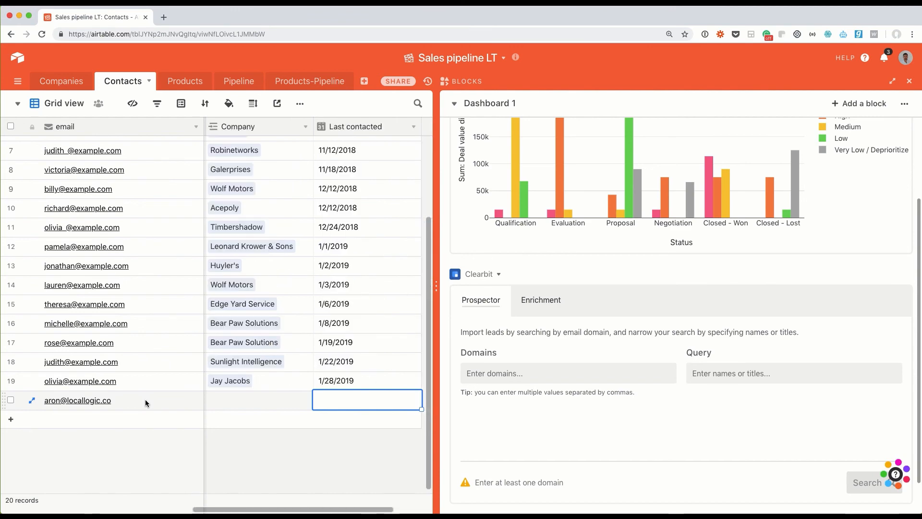
key(Left)
key(Left)
key(Left)
key(Left)
key(Left)
key(Left)
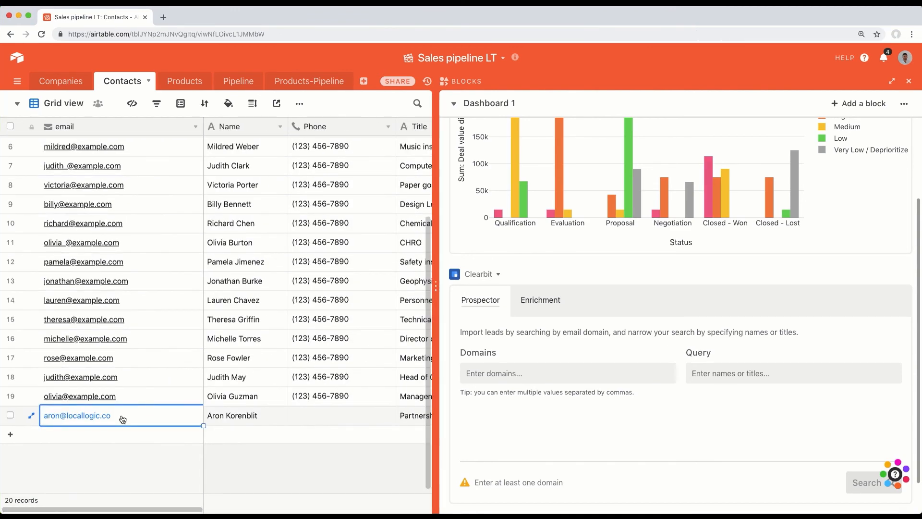
scroll(876, 306, up, 3)
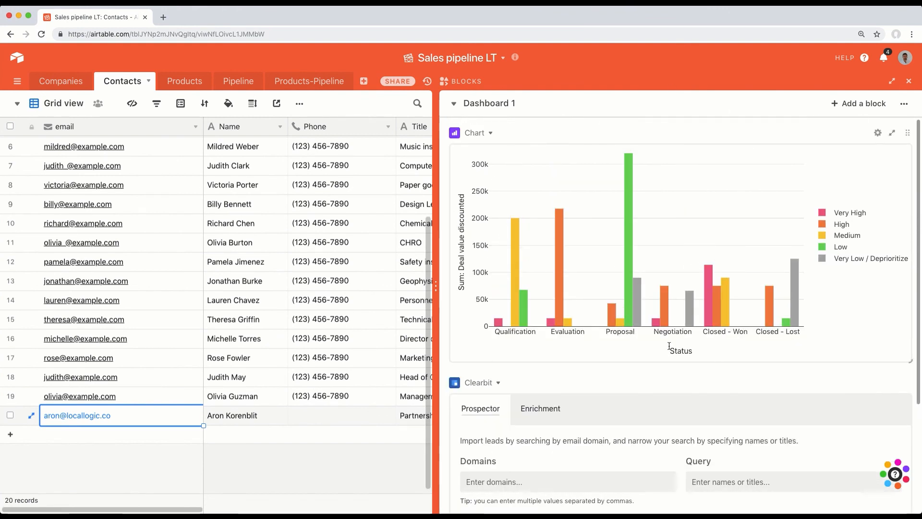
scroll(675, 346, down, 3)
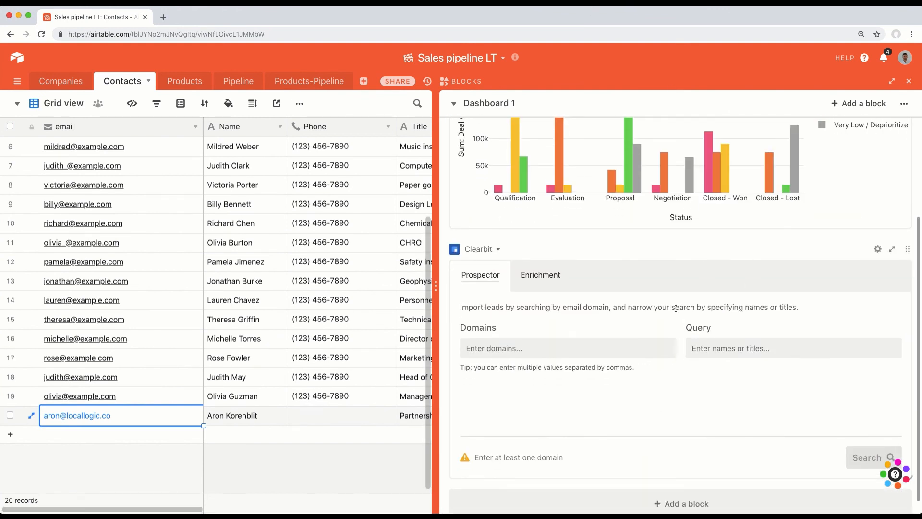